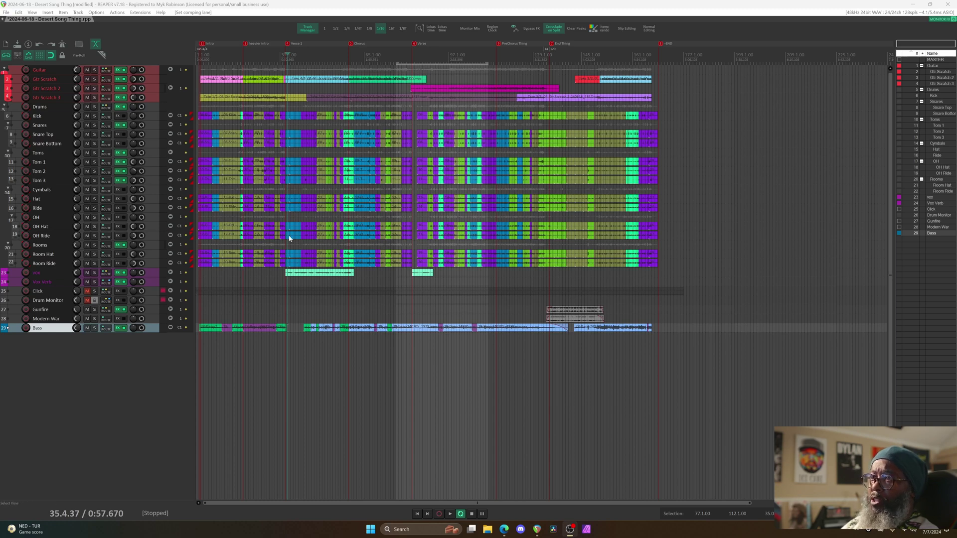
# Step: Examine the vox track's effects, viewing ReaTune's manual correction graph and then the RePitch note editor
pyautogui.click(118, 273)
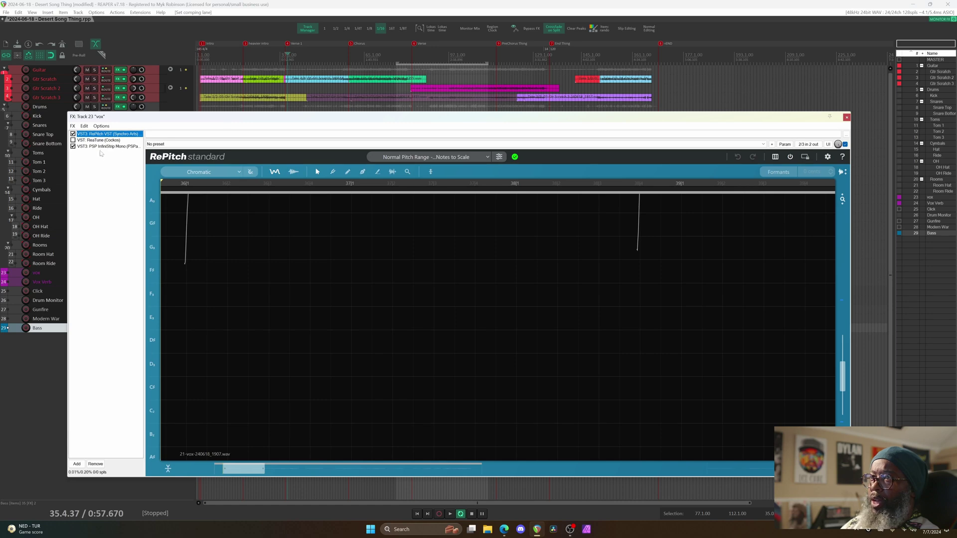
pyautogui.click(99, 141)
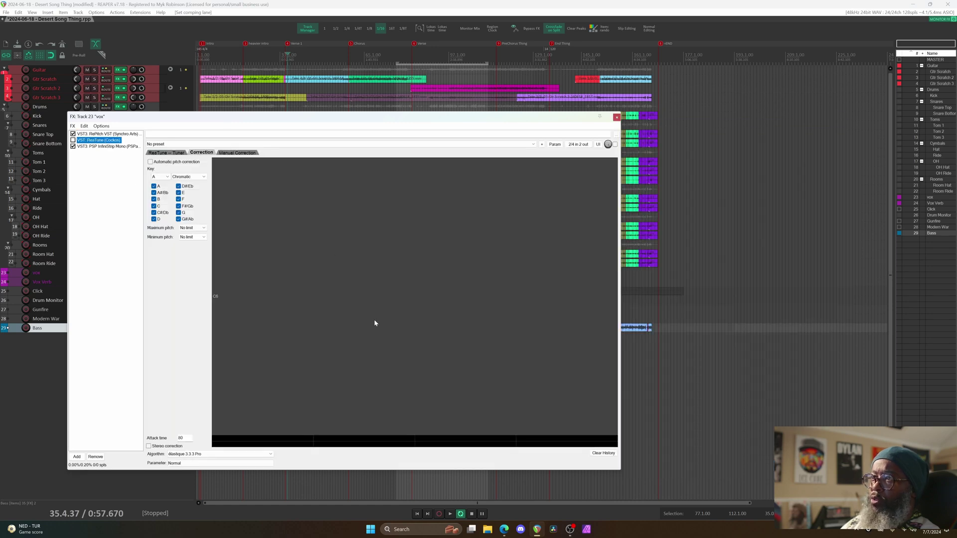
pyautogui.click(237, 152)
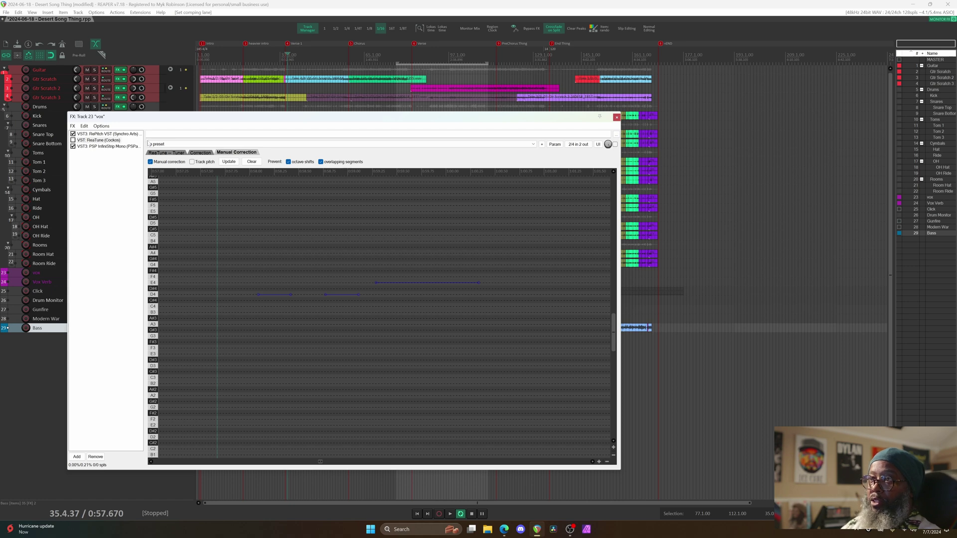
pyautogui.click(124, 134)
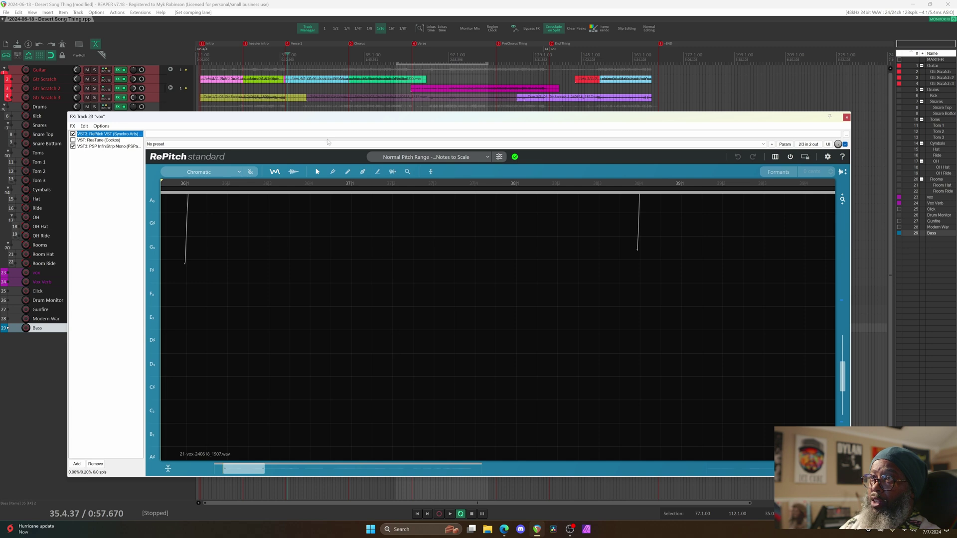
# Step: Bypass RePitch on the vox track and play the song from bar 33 to hear the uncorrected vocal
pyautogui.click(280, 56)
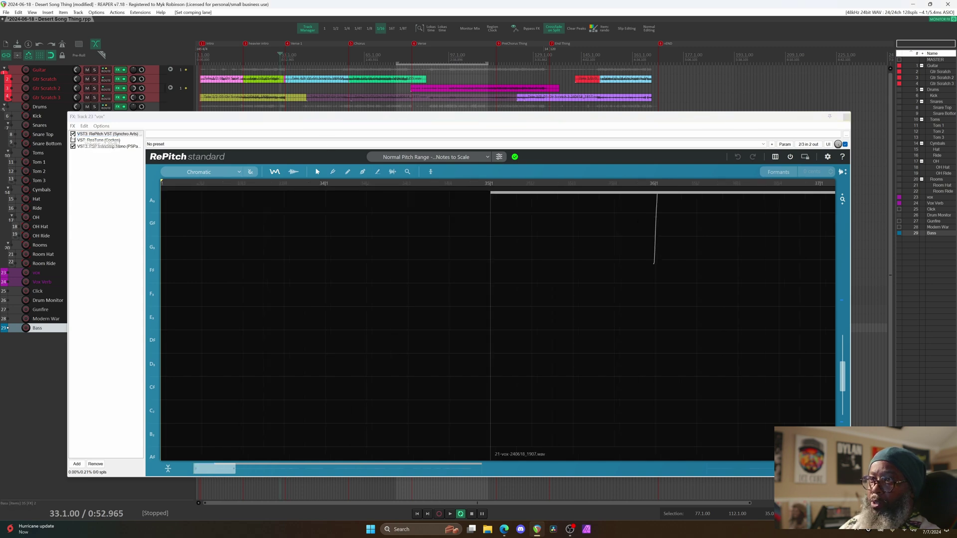
pyautogui.click(73, 134)
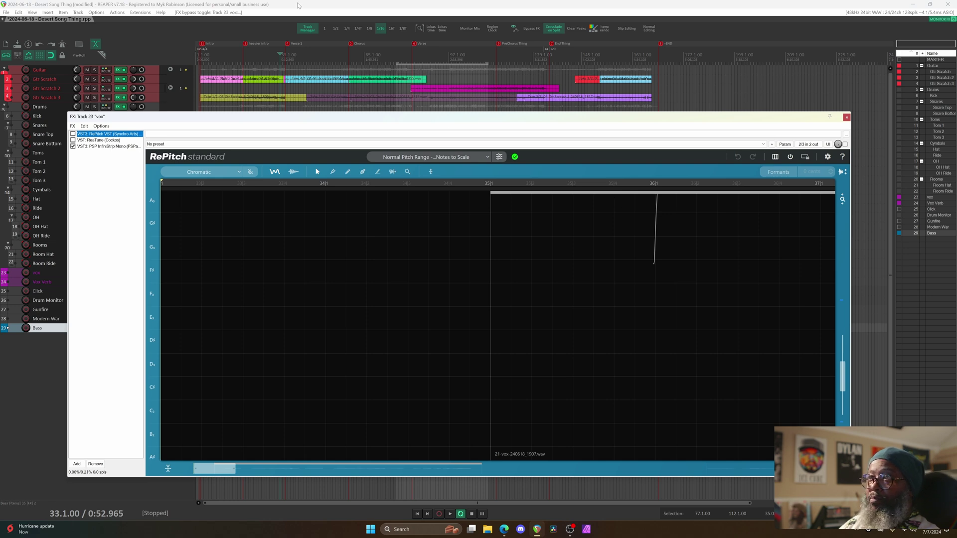
pyautogui.click(343, 62)
pyautogui.press('space')
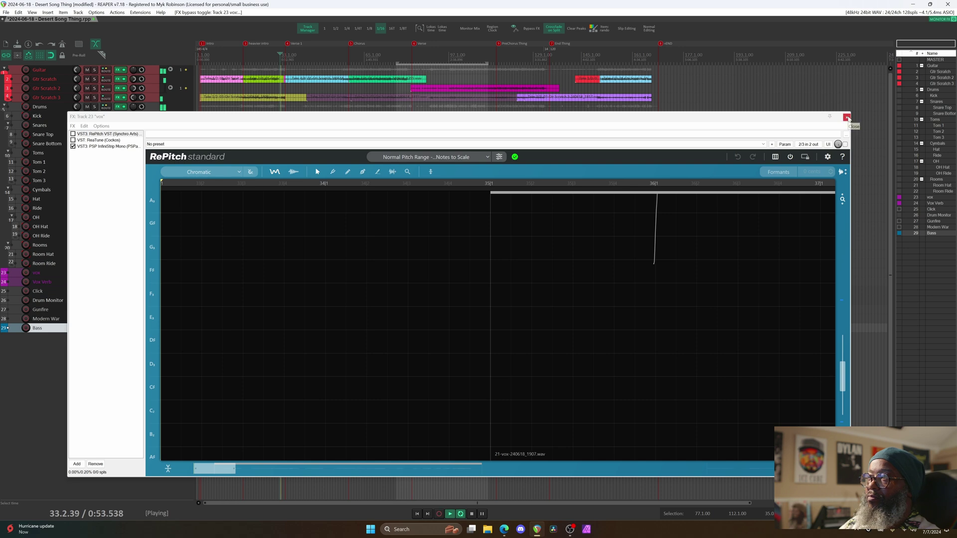
pyautogui.click(848, 117)
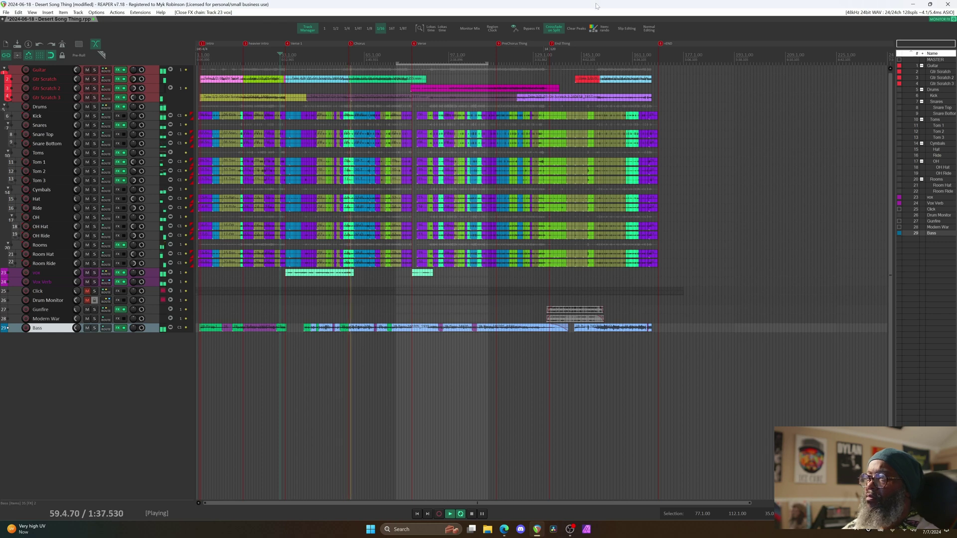
pyautogui.press('space')
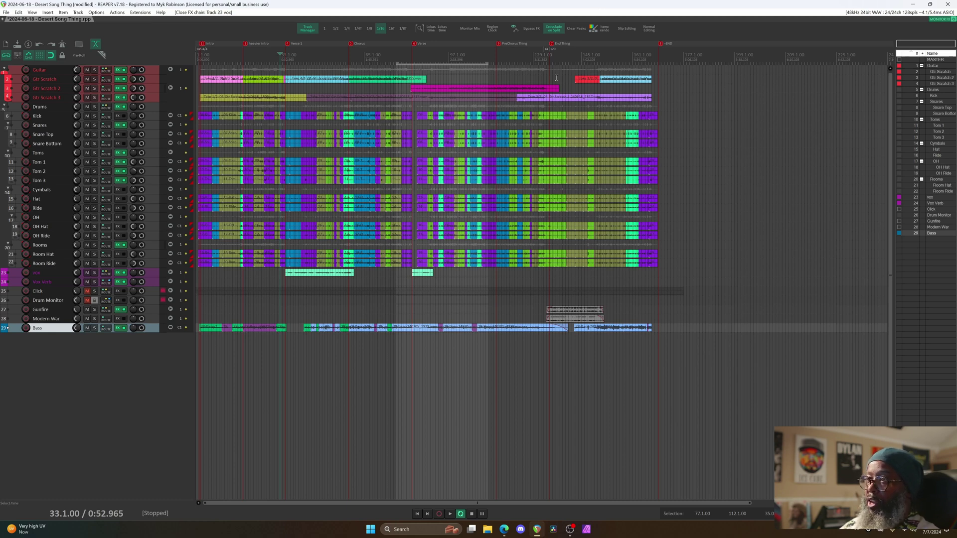
# Step: Re-enable RePitch on the vox track and play the same passage to hear the corrected vocal
pyautogui.click(124, 273)
pyautogui.click(73, 134)
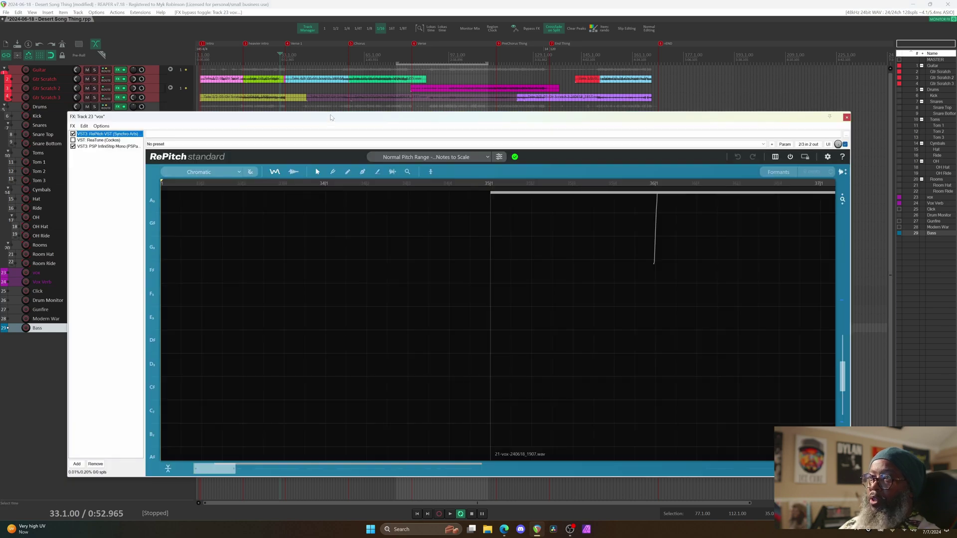
pyautogui.press('space')
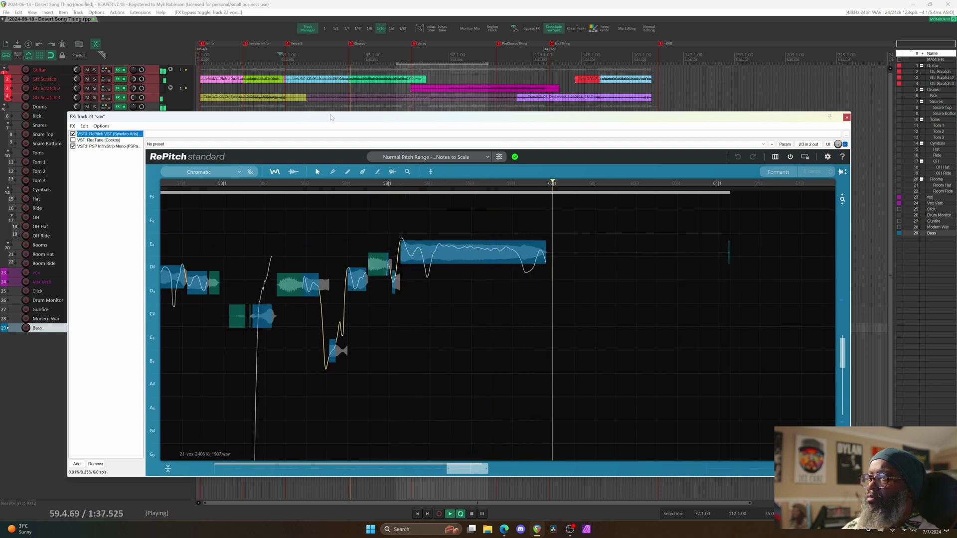
pyautogui.press('space')
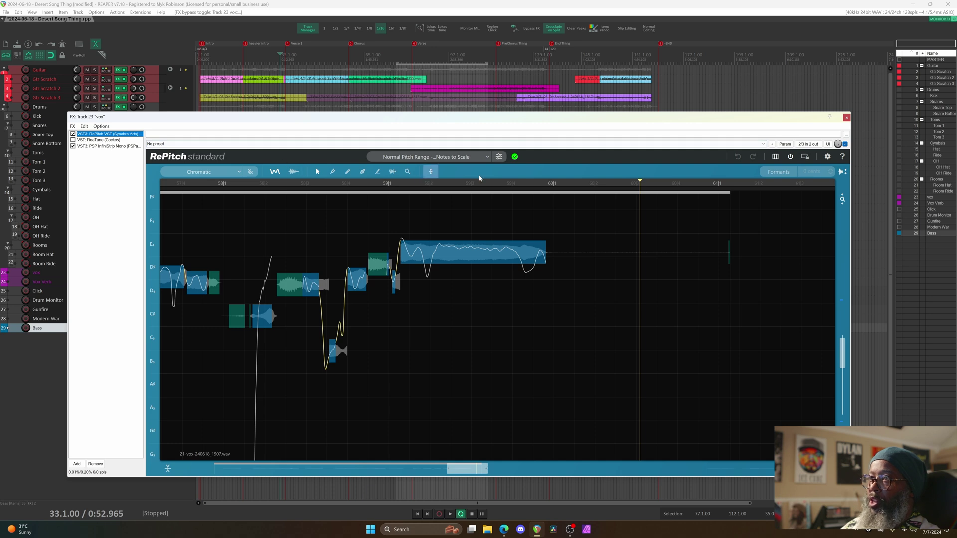
pyautogui.click(846, 118)
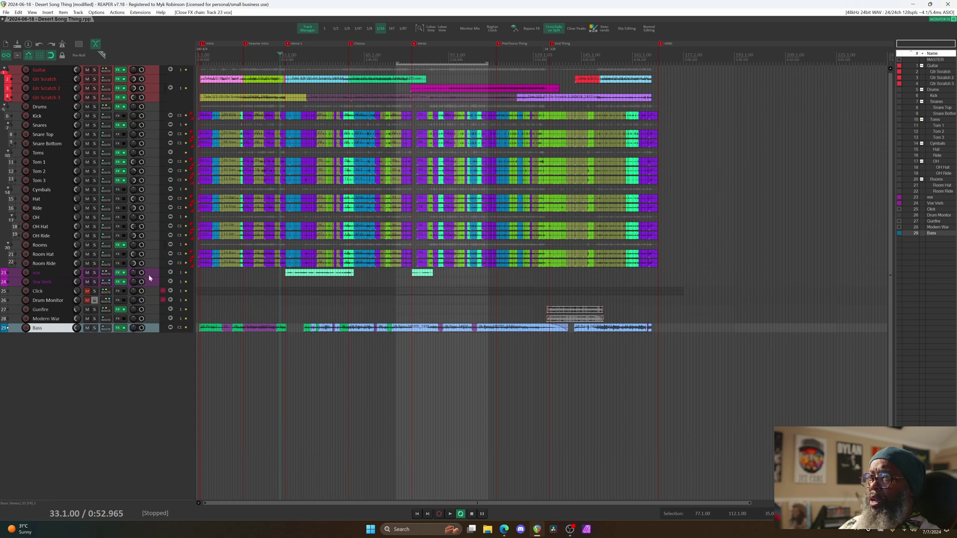
# Step: Enlarge the vox track's height and set the time selection from bar 33 to bar 65
pyautogui.moveTo(152, 277); pyautogui.dragTo(152, 319)
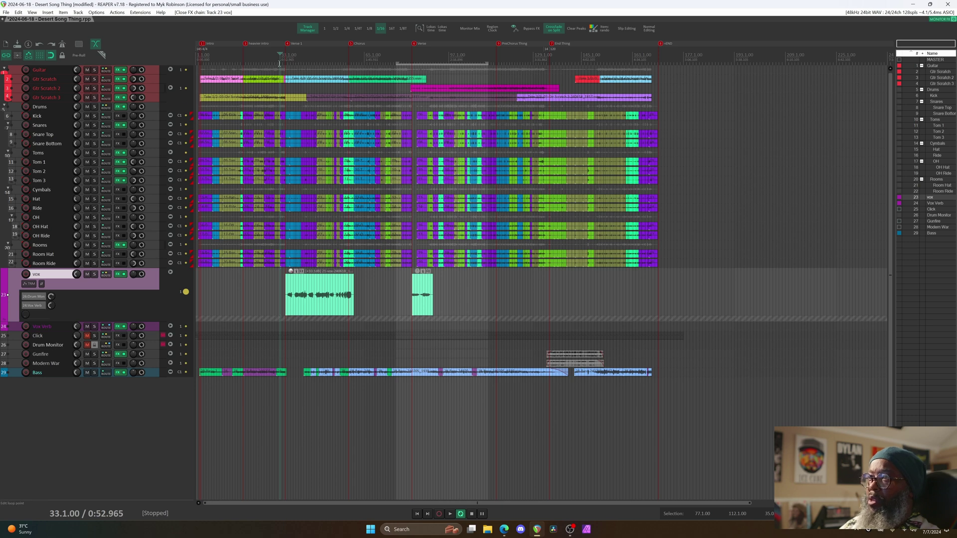
pyautogui.moveTo(289, 64); pyautogui.dragTo(366, 64)
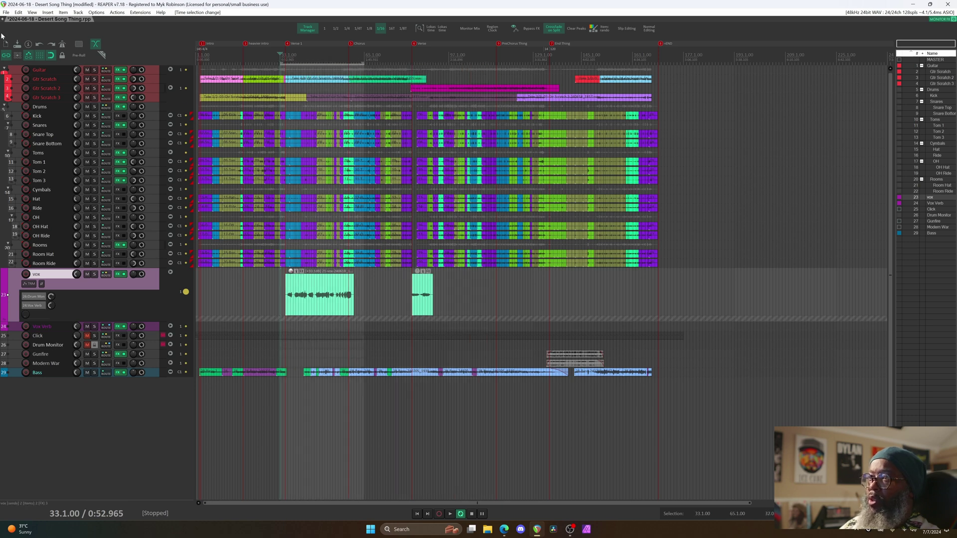
# Step: Open the render settings for the project and name the output file "repitch test"
pyautogui.click(6, 13)
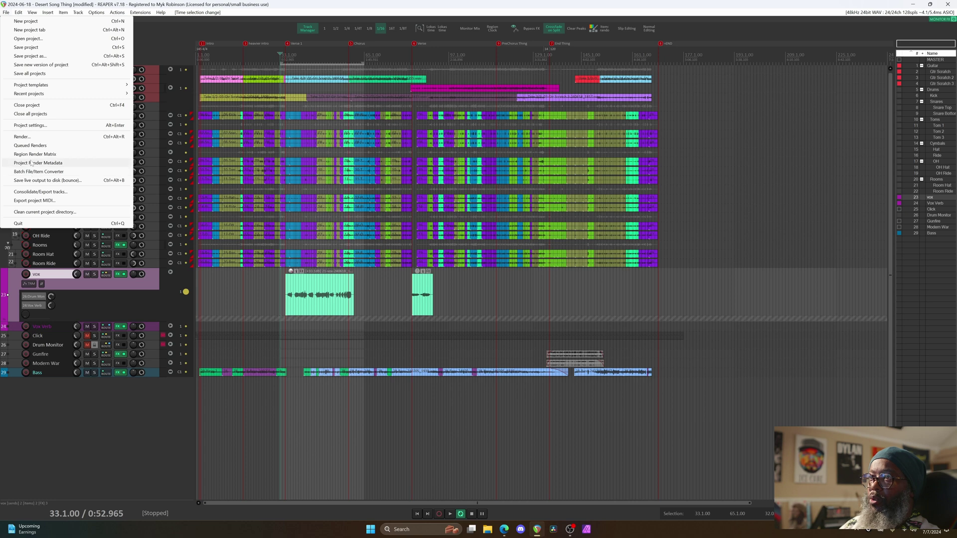
pyautogui.click(28, 138)
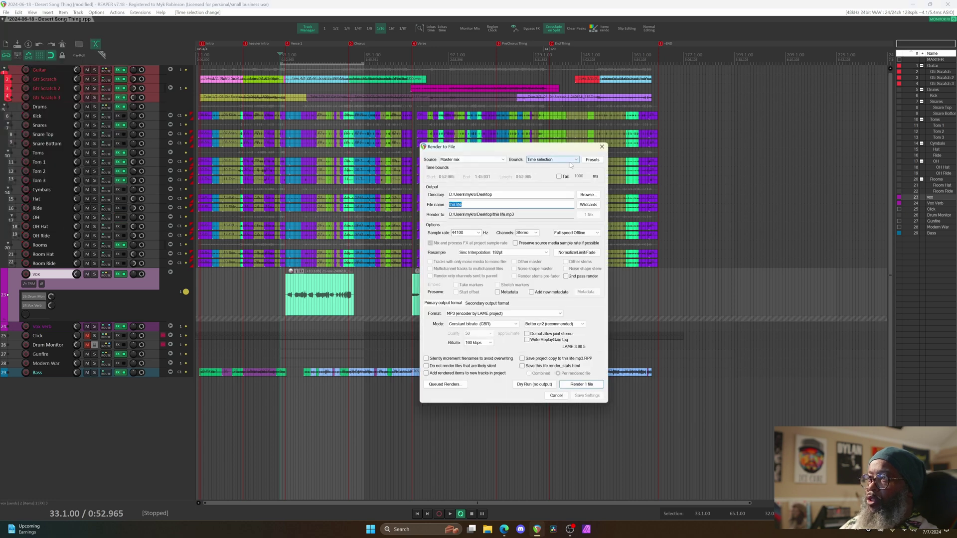
pyautogui.click(459, 204)
pyautogui.hotkey('ctrl', 'a')
pyautogui.write('repitch')
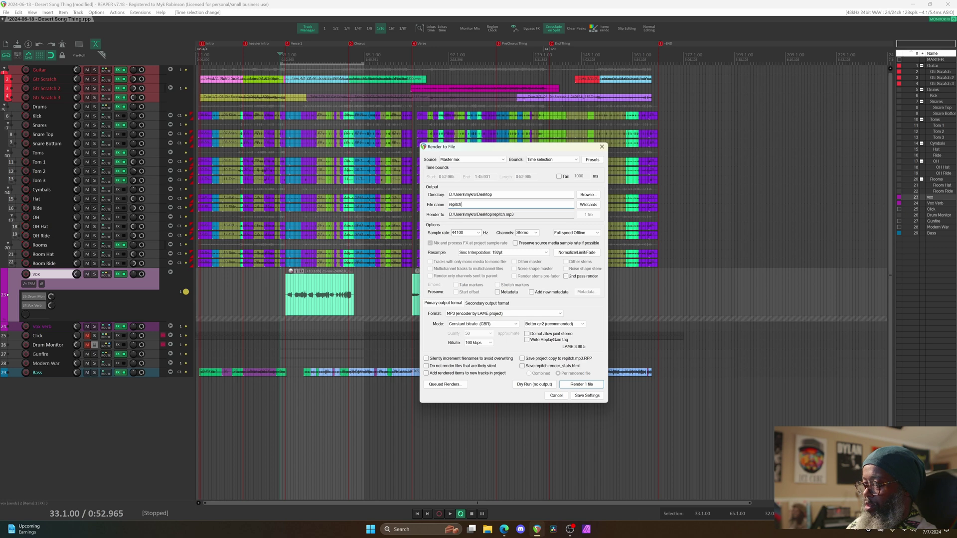
pyautogui.write(' test')
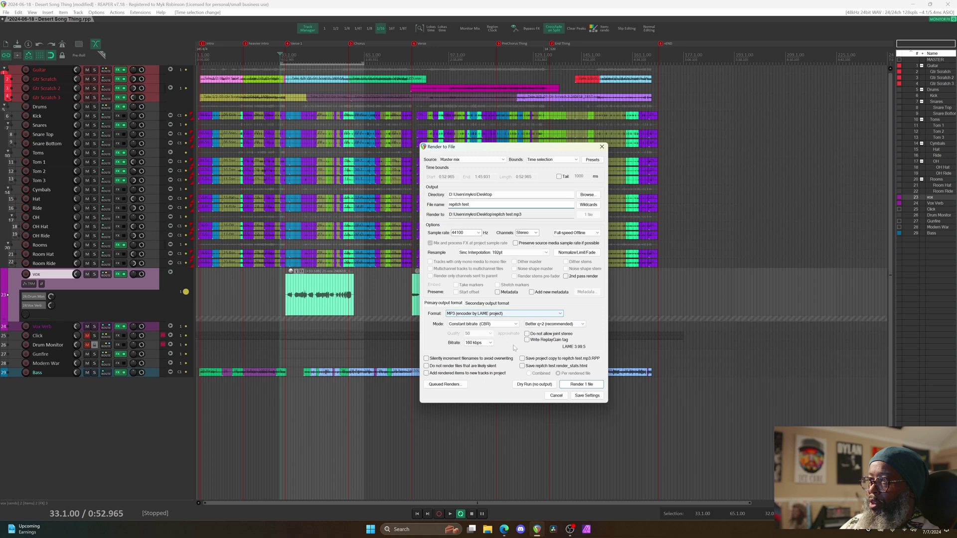
# Step: Set the MP3 bitrate to 192 kbps and render the time selection to file
pyautogui.click(491, 343)
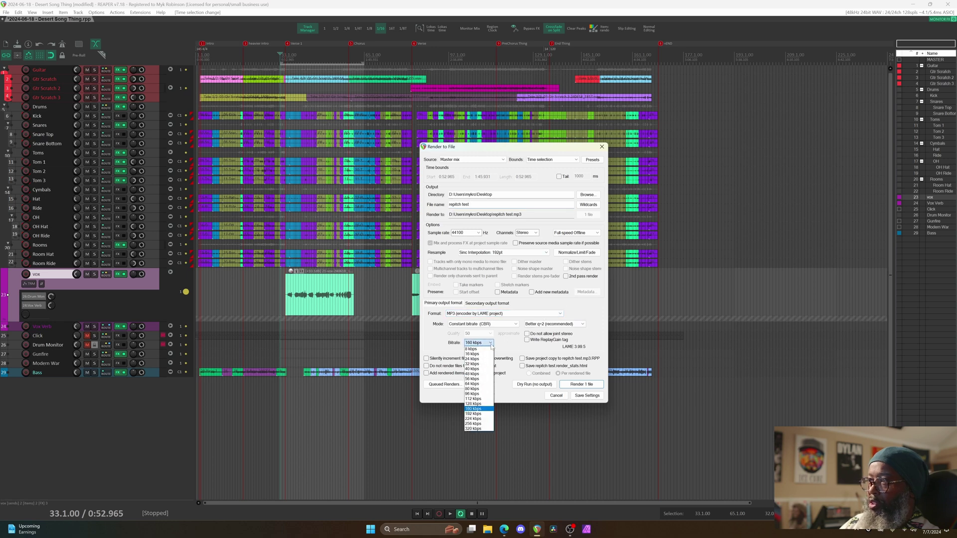
pyautogui.click(482, 414)
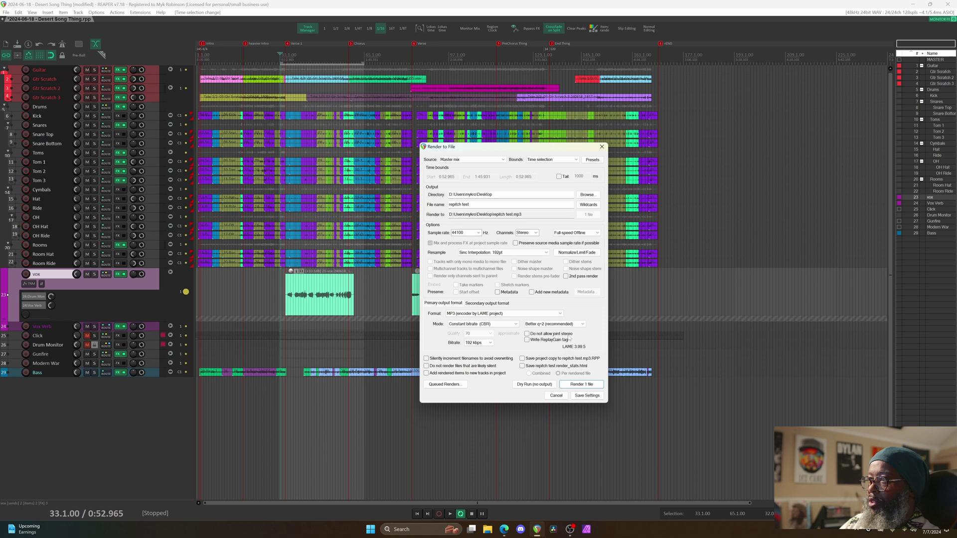
pyautogui.click(585, 384)
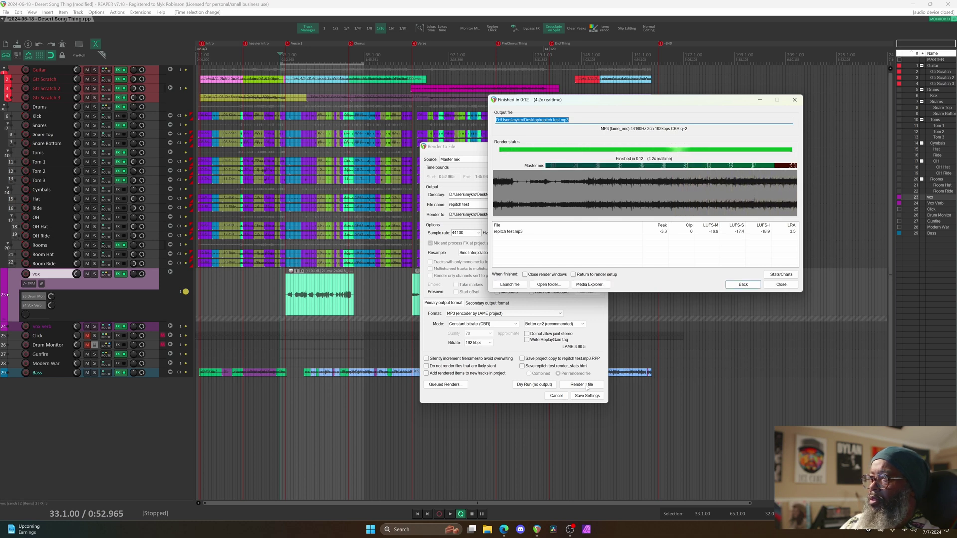
# Step: Listen to the rendered "repitch test" MP3 from its folder in VLC, then close the player and the render windows
pyautogui.click(559, 288)
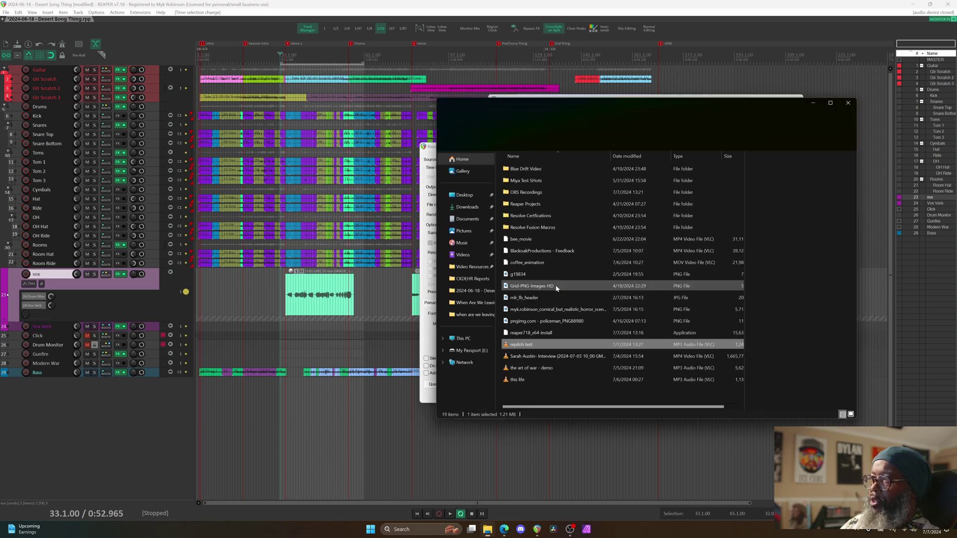
pyautogui.doubleClick(531, 345)
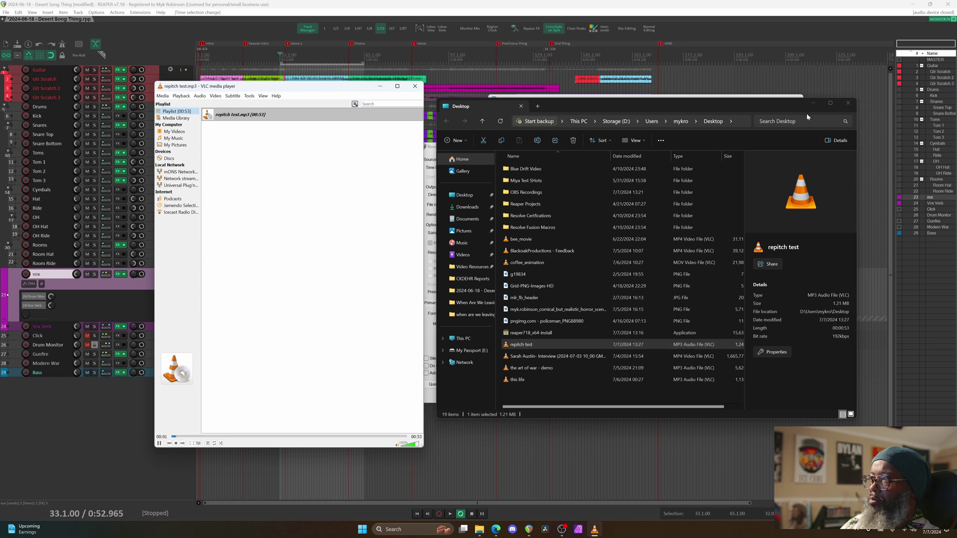
pyautogui.click(814, 102)
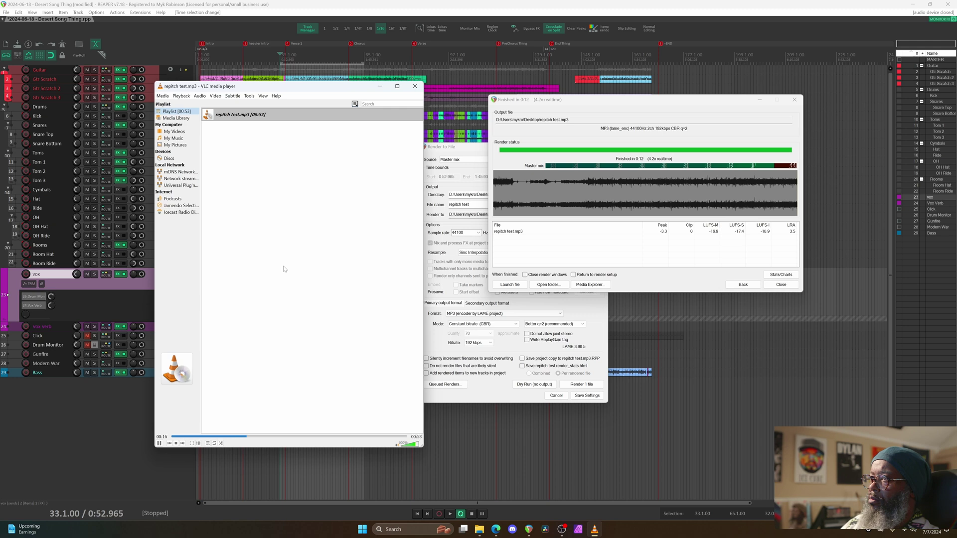
pyautogui.hotkey('ctrl', 'q')
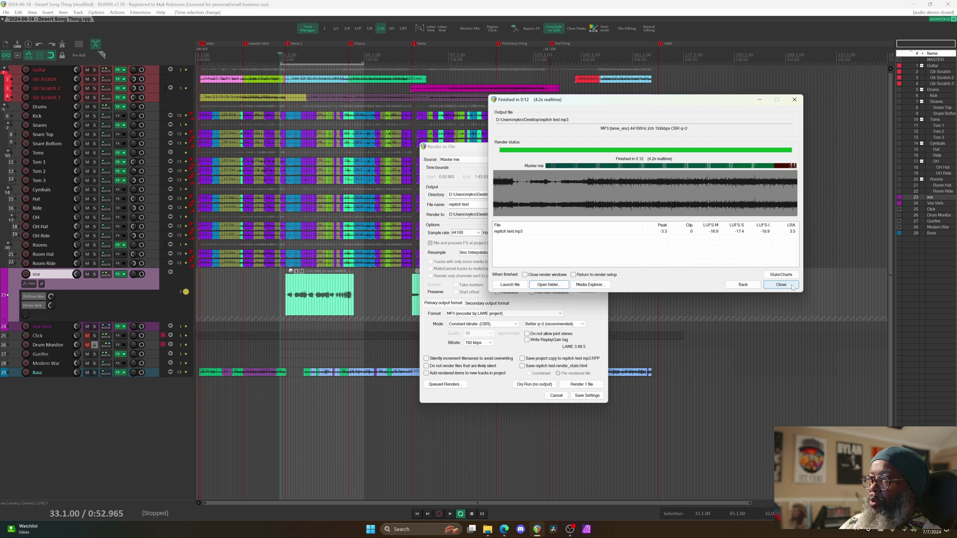
pyautogui.click(781, 284)
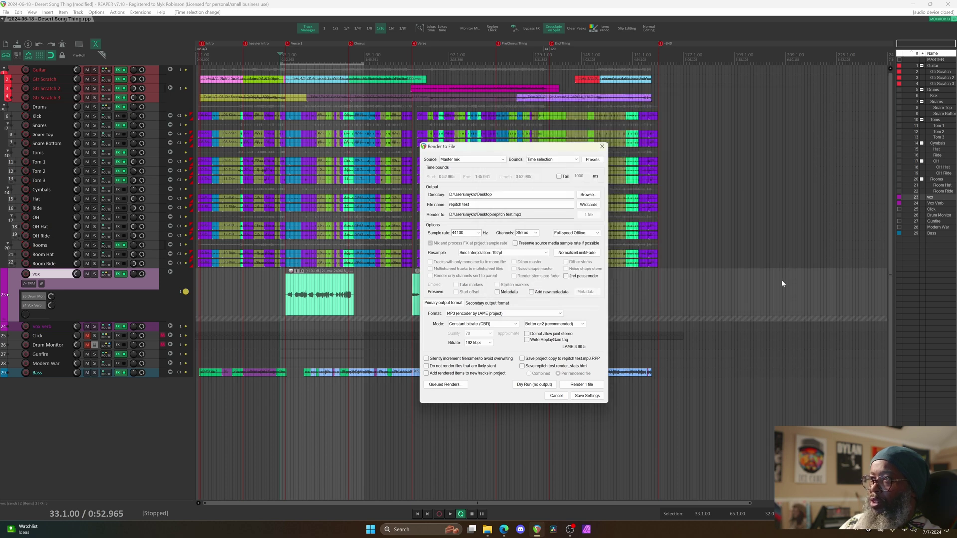
pyautogui.click(602, 147)
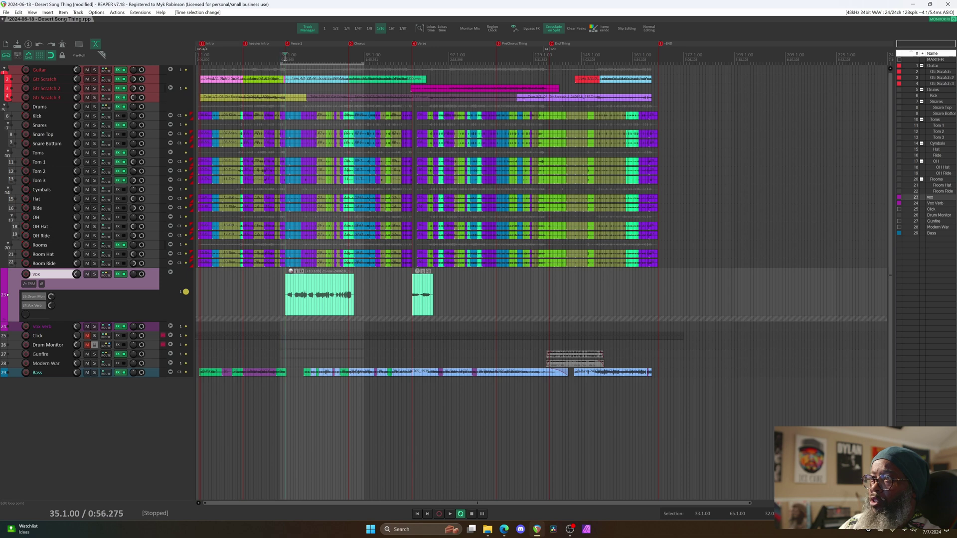
# Step: Play the project from bar 33 and watch the vocal's notes in RePitch during playback
pyautogui.press('space')
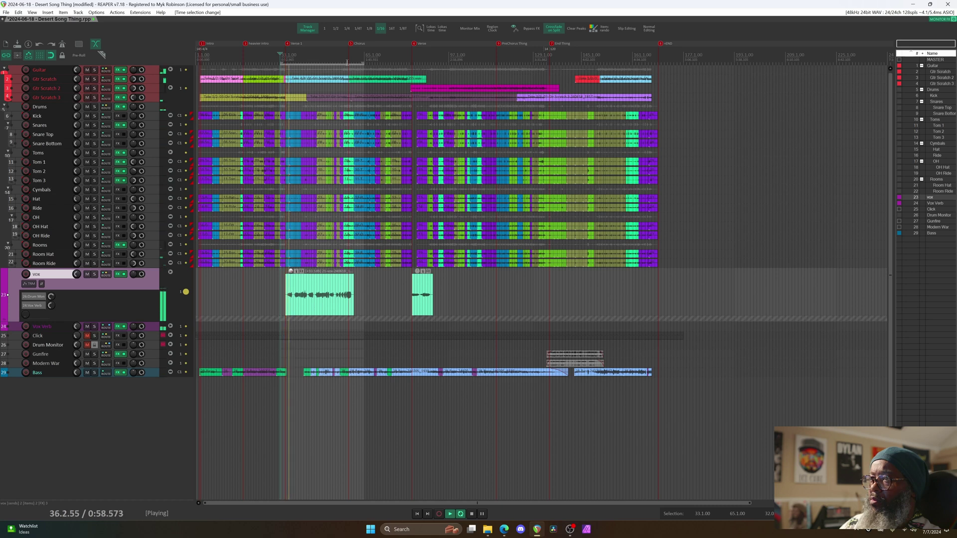
pyautogui.click(119, 276)
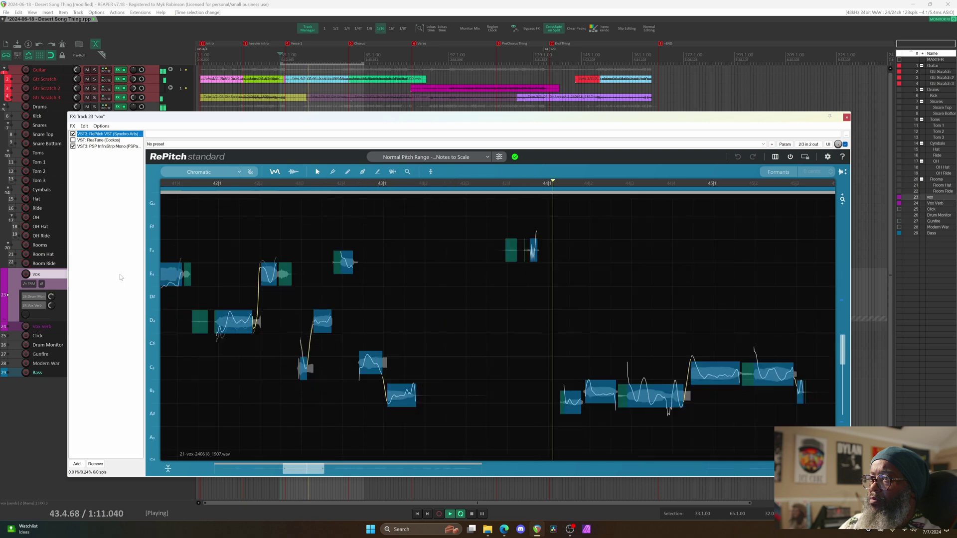
pyautogui.press('space')
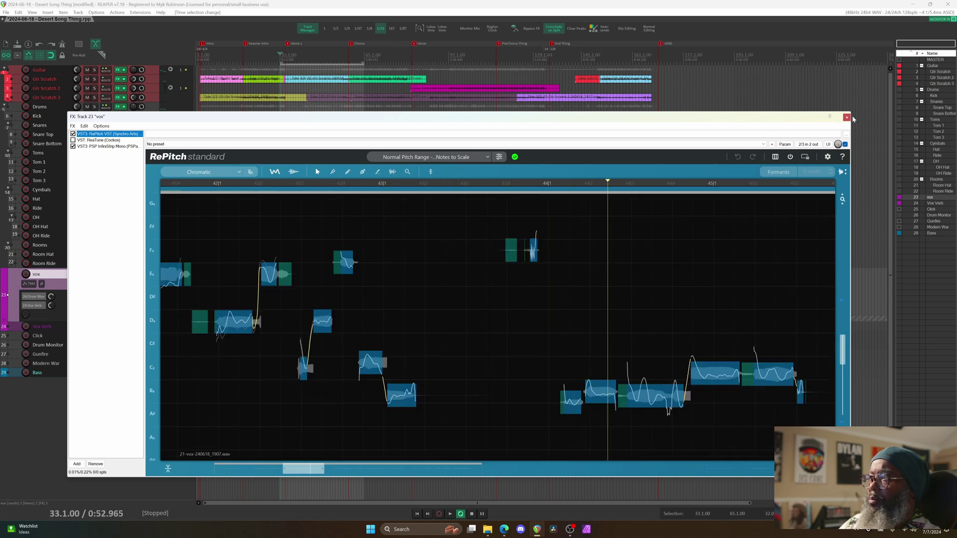
pyautogui.click(846, 117)
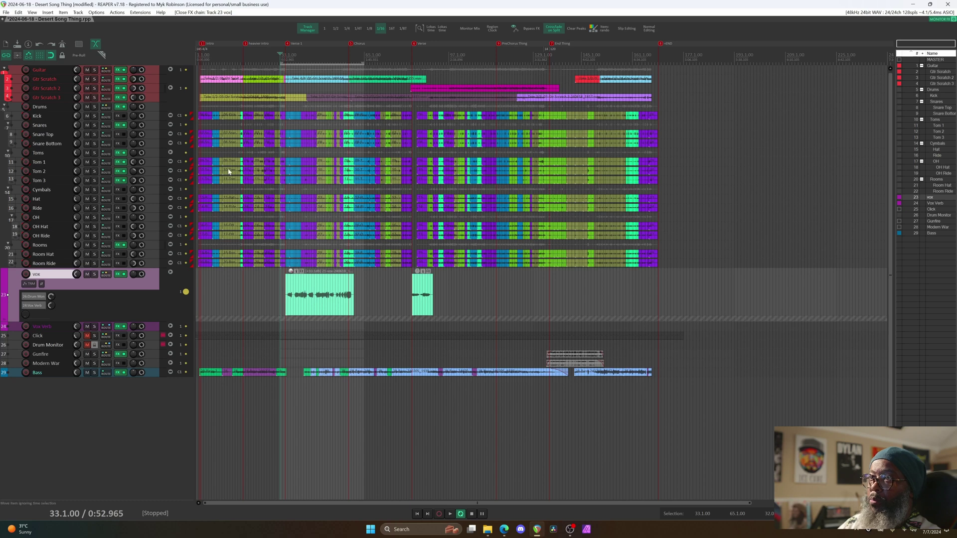
# Step: Render the time selection again at a 48000 Hz sample rate, overwriting the existing "repitch test" MP3
pyautogui.click(6, 12)
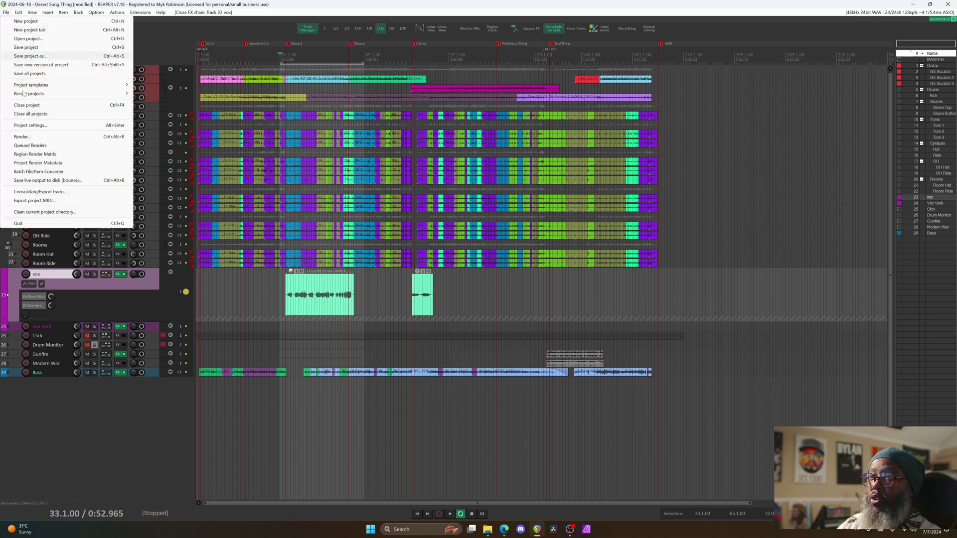
pyautogui.click(25, 138)
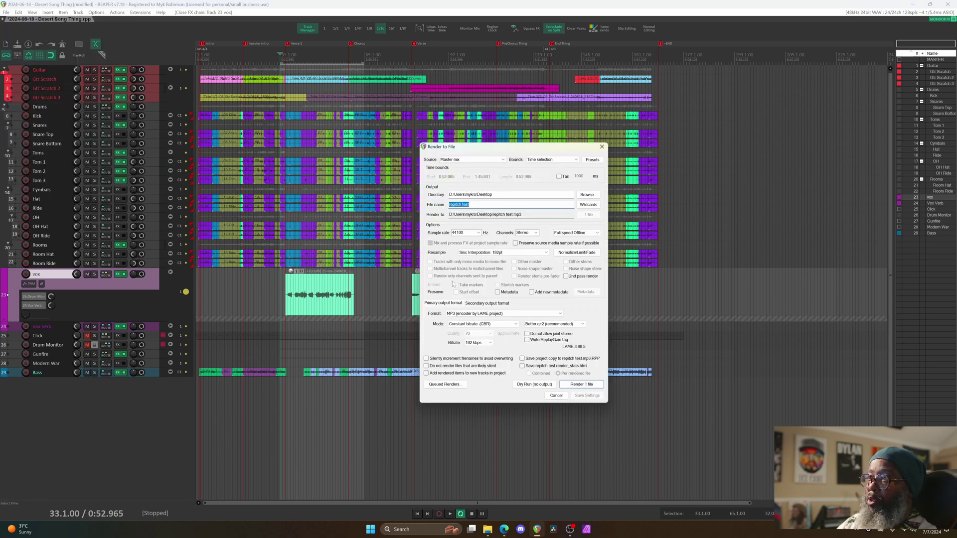
pyautogui.click(478, 233)
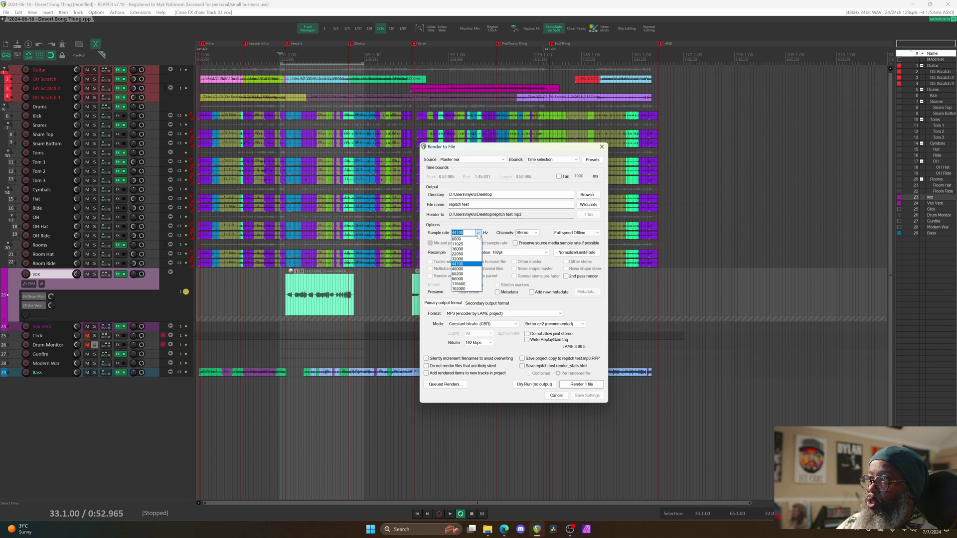
pyautogui.click(463, 269)
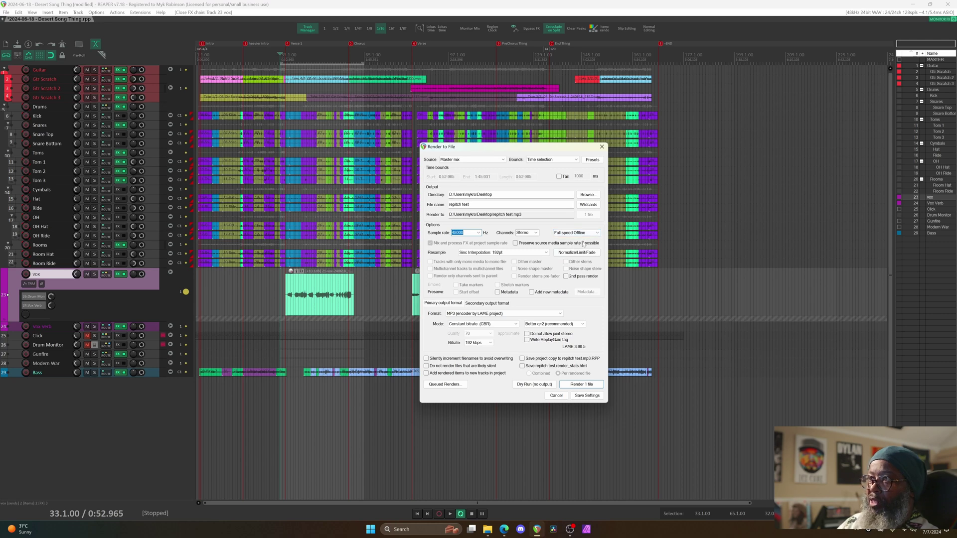
pyautogui.click(593, 388)
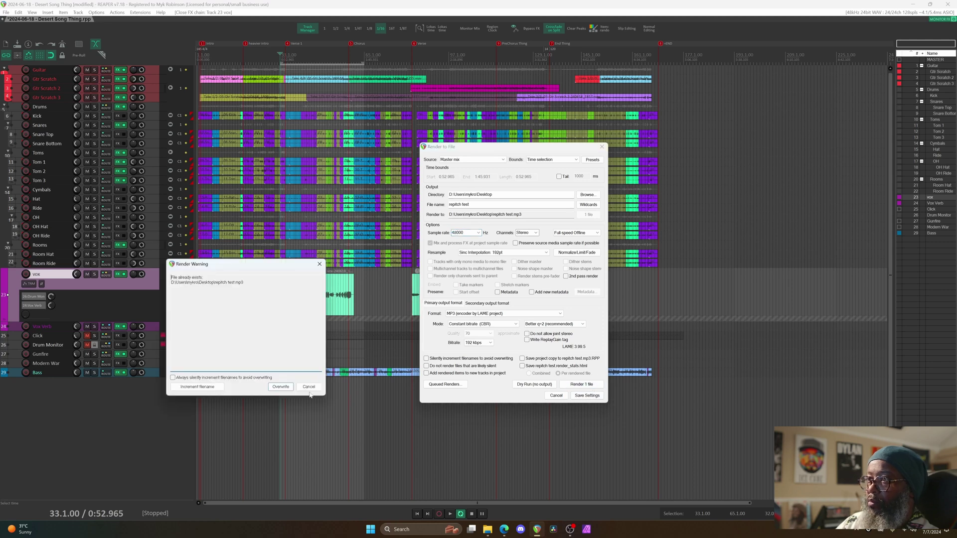
pyautogui.click(276, 386)
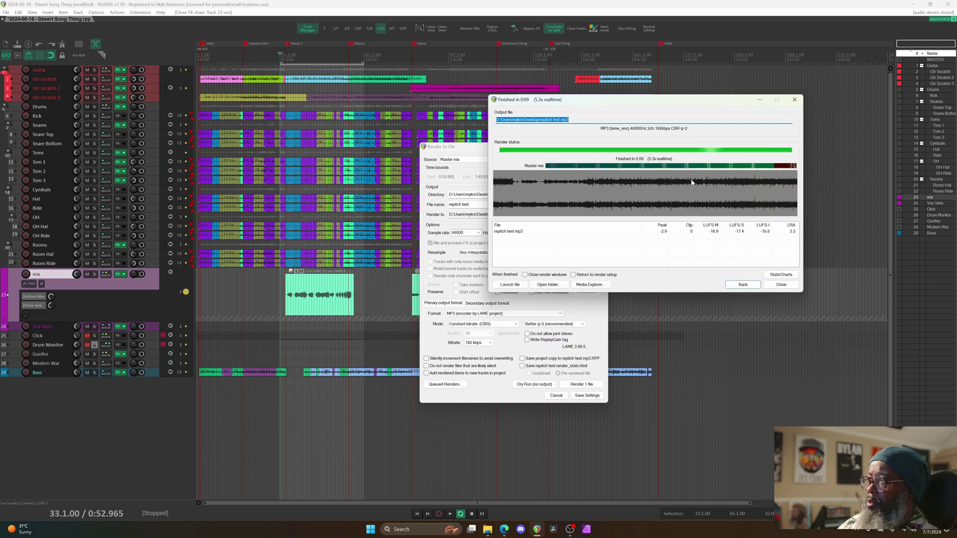
# Step: Play the newly rendered "repitch test" MP3 from its folder in VLC, minimise the folder window and close the player
pyautogui.click(563, 287)
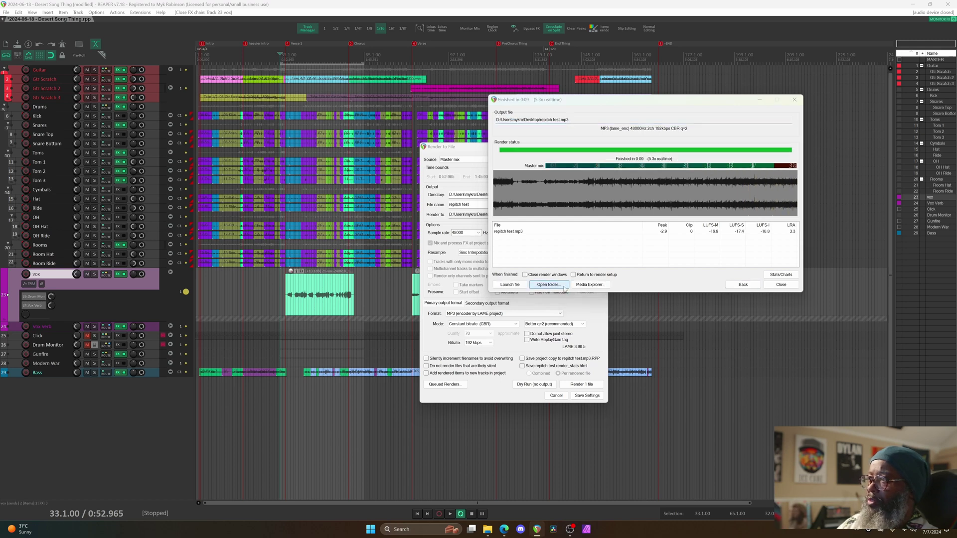
pyautogui.press('Return')
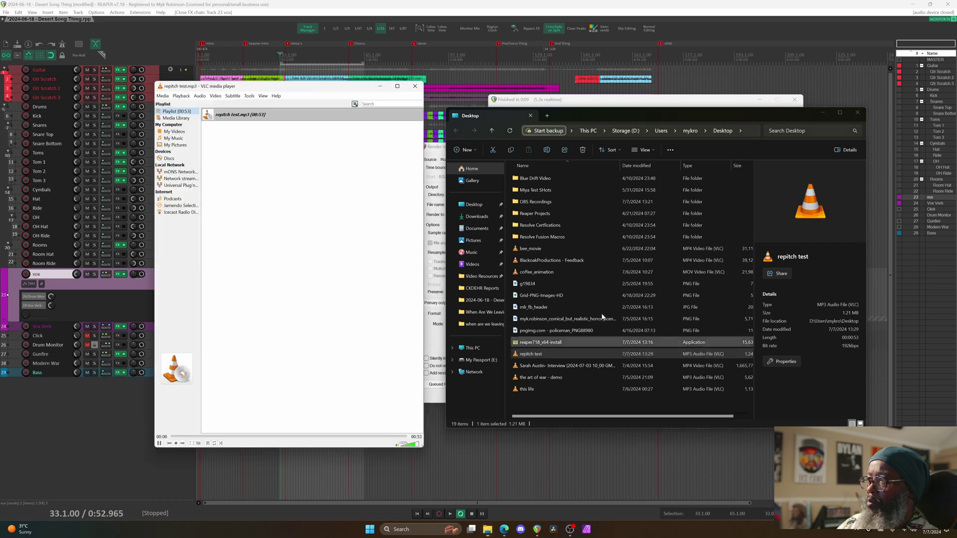
pyautogui.click(823, 113)
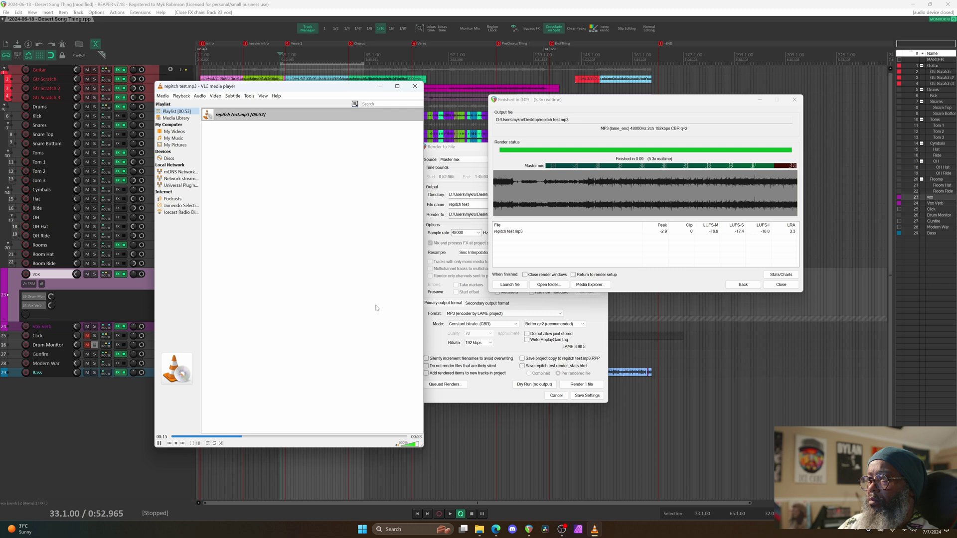
pyautogui.click(416, 87)
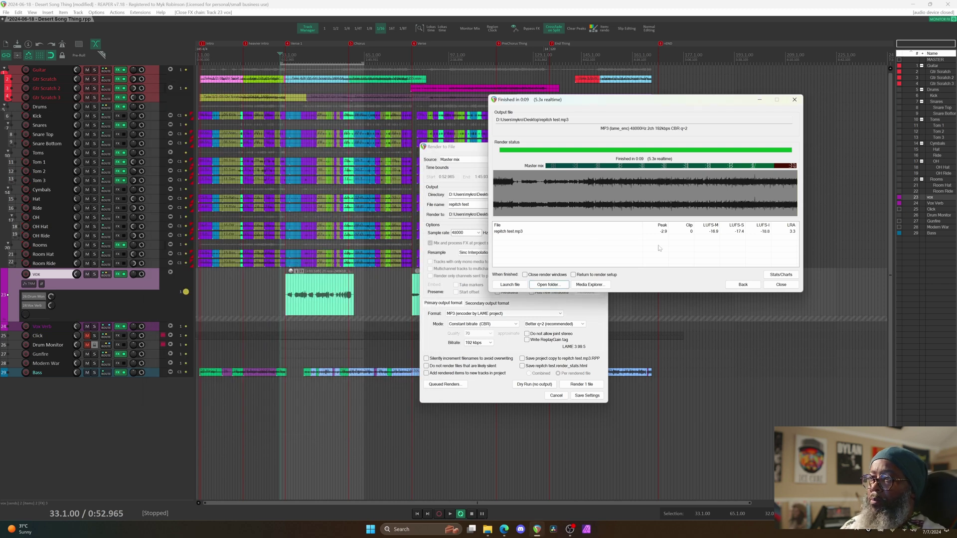